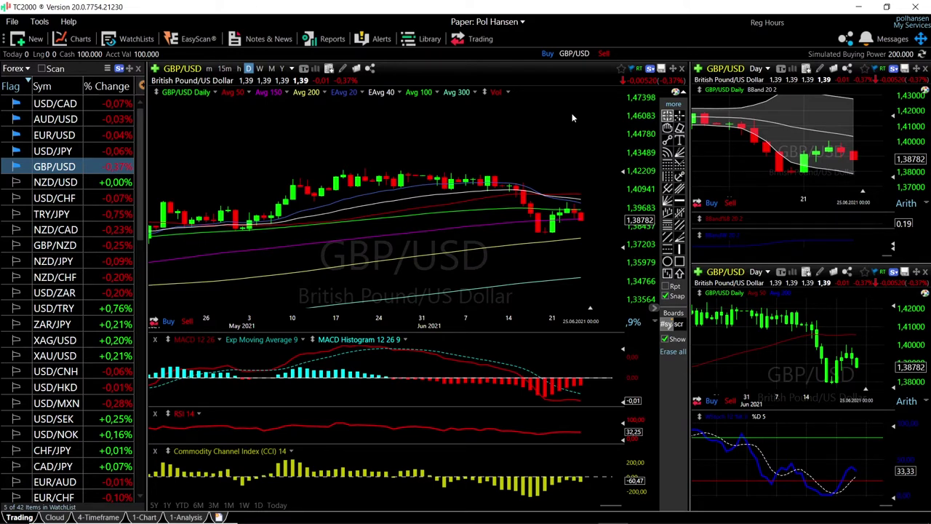
# Zoom the GBP/USD daily chart to mid-May through late June 2021 and read bar values
pyautogui.scroll(2, 572, 254)
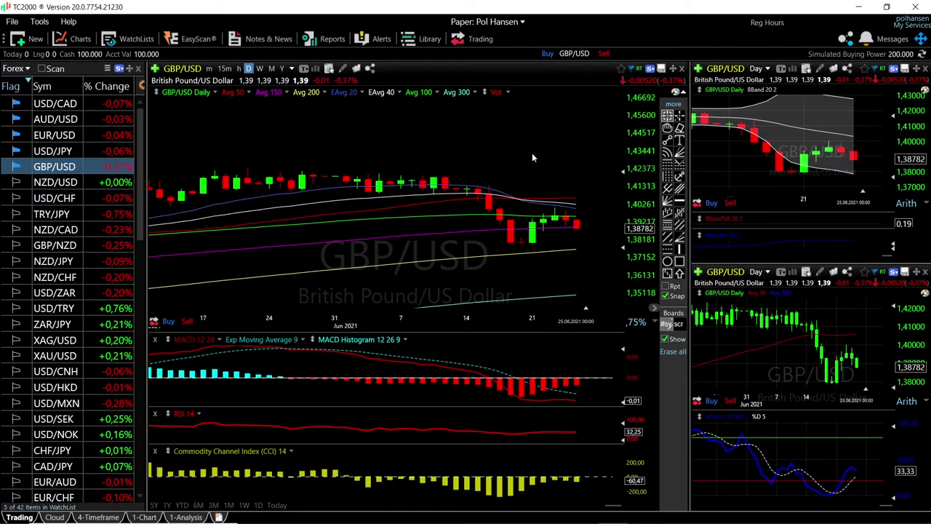
pyautogui.scroll(2, 576, 265)
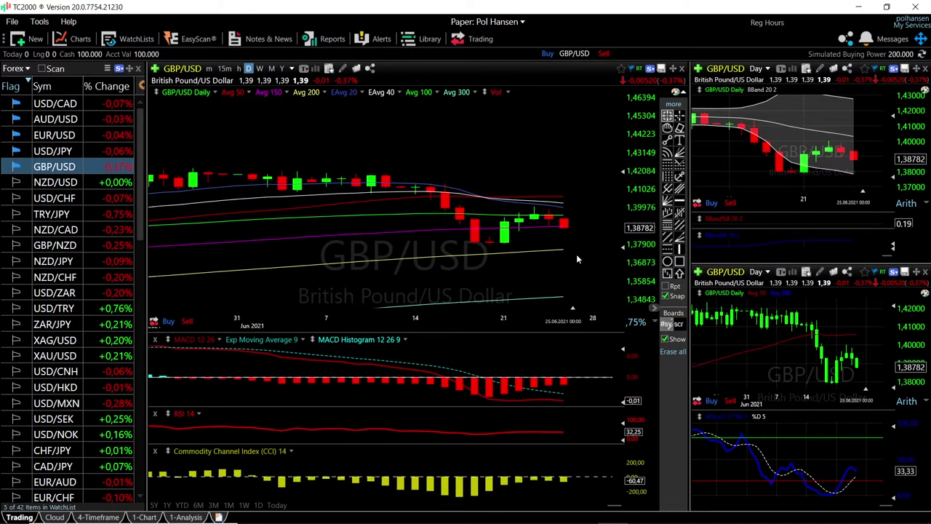
pyautogui.scroll(1, 577, 258)
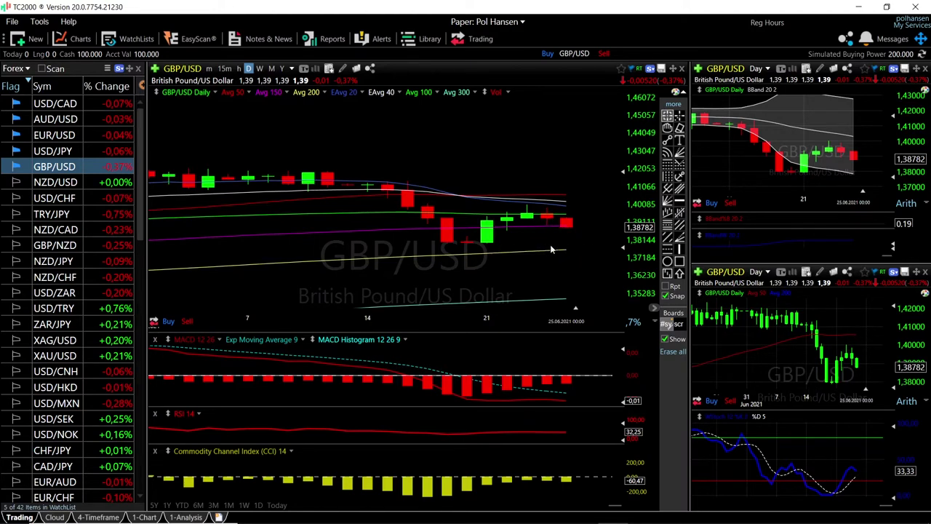
pyautogui.scroll(-2, 583, 245)
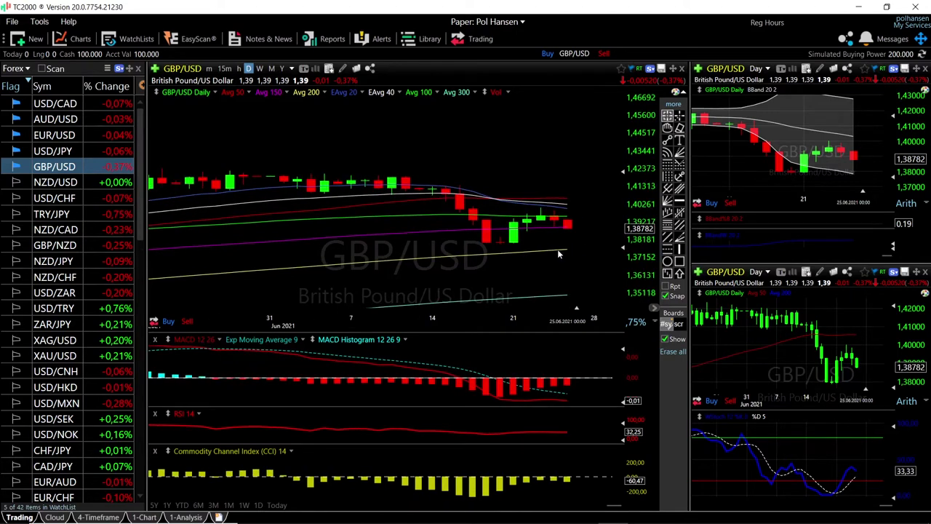
pyautogui.scroll(-1, 562, 255)
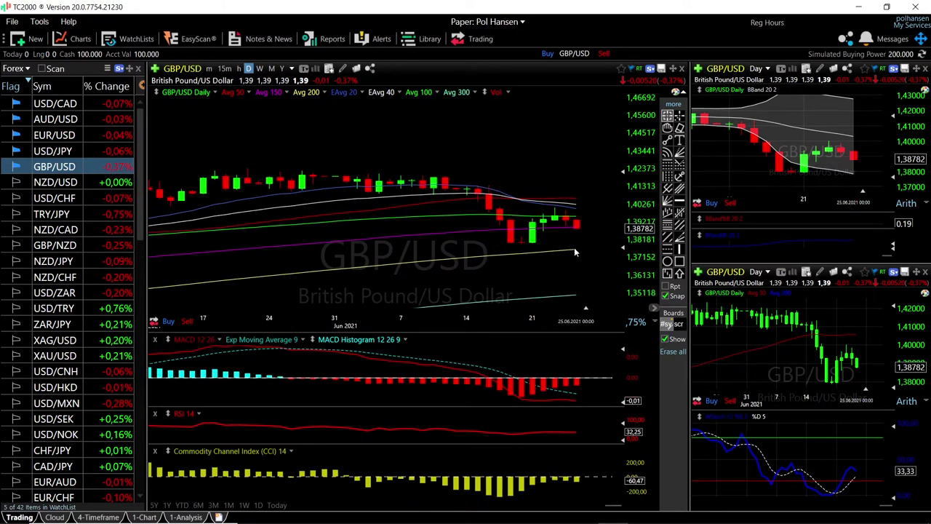
pyautogui.moveTo(577, 295)
pyautogui.moveTo(536, 146)
# Zoom the GBP/USD daily chart out to span February through June 2021
pyautogui.scroll(-2, 497, 195)
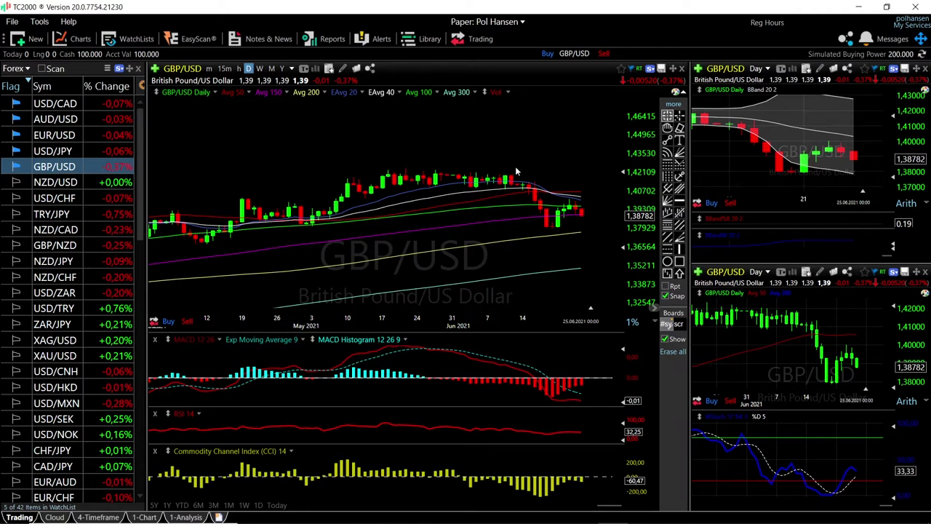
pyautogui.scroll(-1, 556, 238)
pyautogui.scroll(-3, 557, 238)
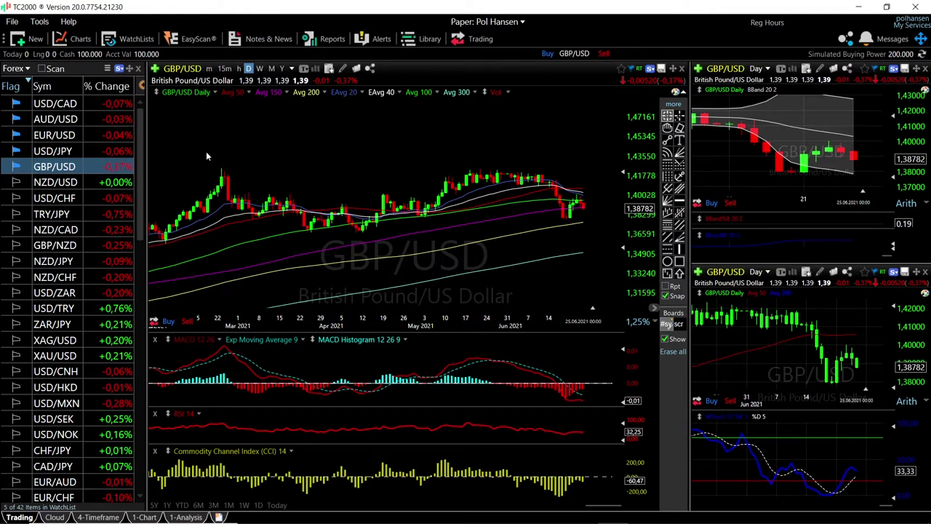
# Review the USD/JPY chart at closer and wider zoom, then load EUR/USD into the linked charts
pyautogui.click(54, 153)
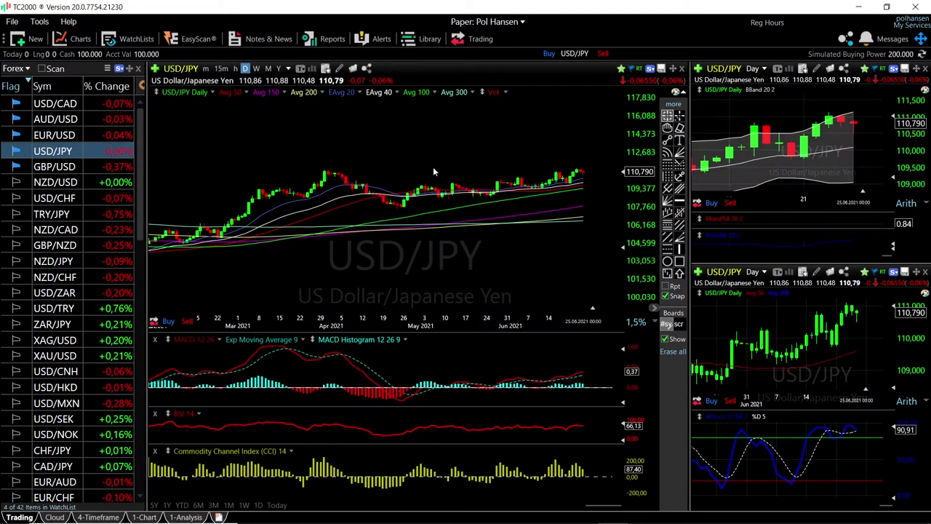
pyautogui.scroll(3, 578, 210)
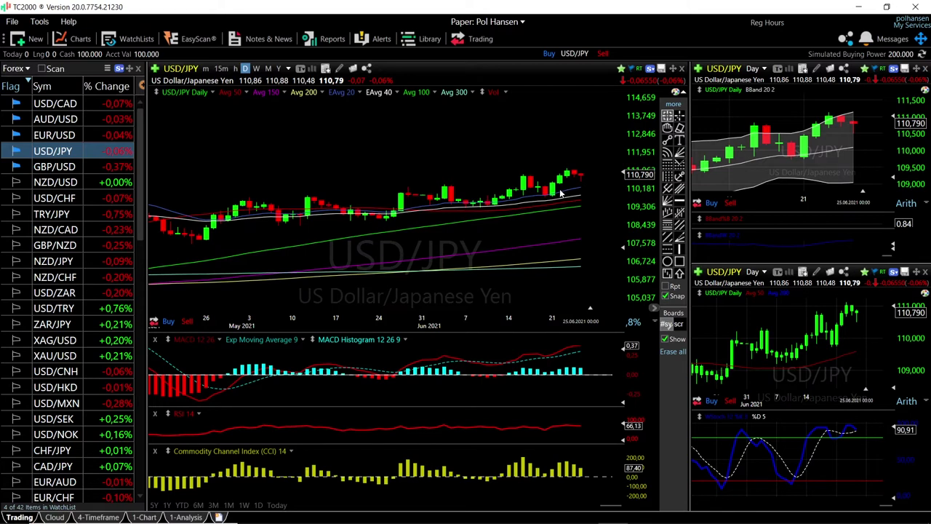
pyautogui.scroll(-2, 554, 197)
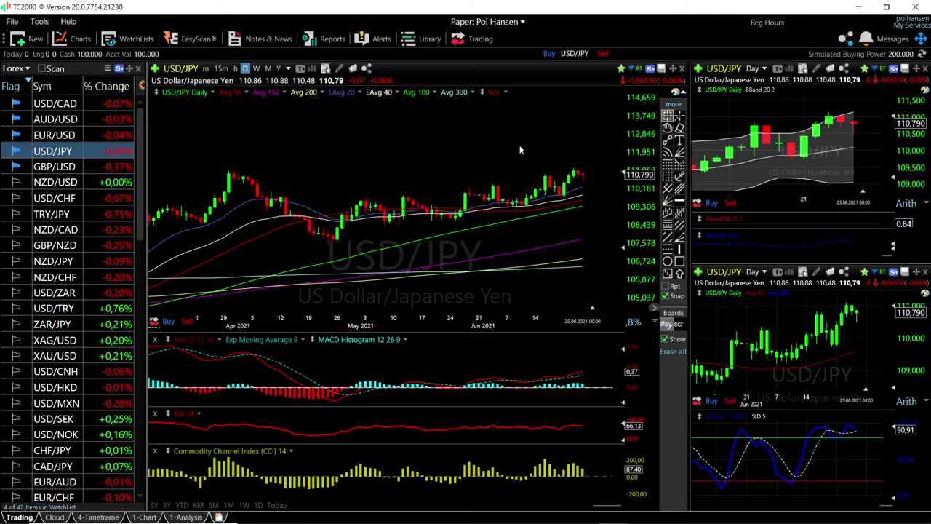
pyautogui.click(54, 135)
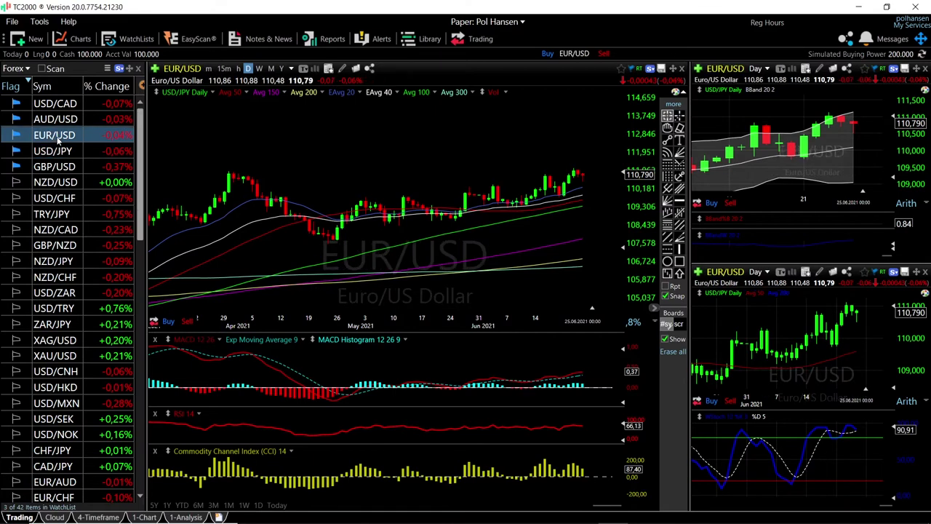
# Zoom into the EUR/USD daily chart, then back out to early March through late June 2021
pyautogui.scroll(2, 601, 234)
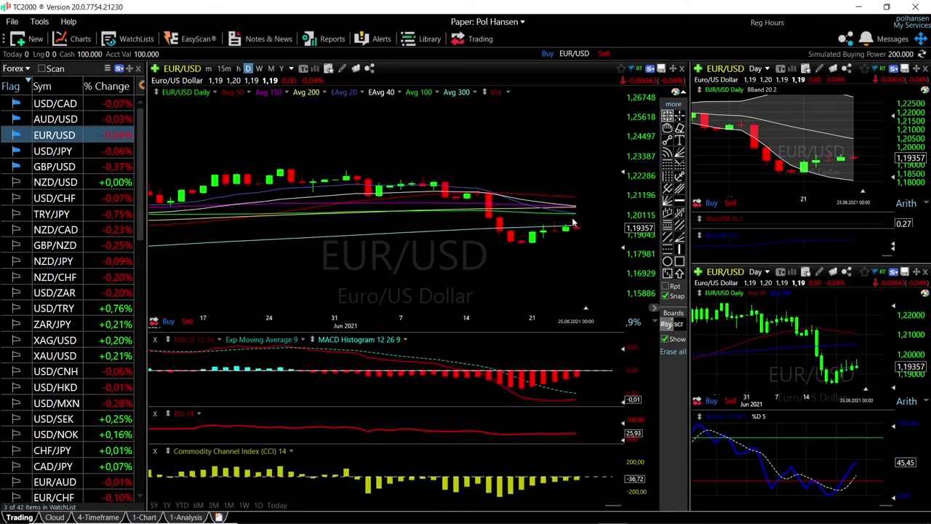
pyautogui.scroll(1, 573, 229)
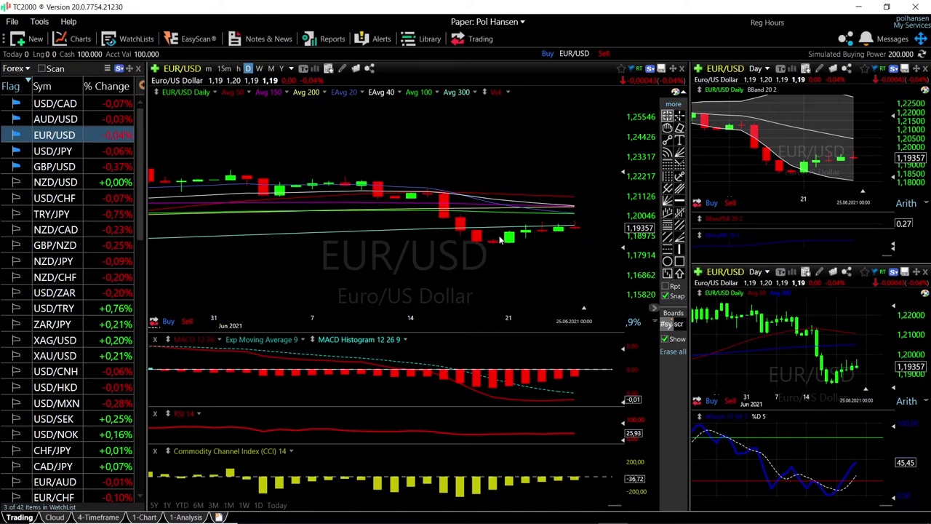
pyautogui.scroll(-8, 582, 262)
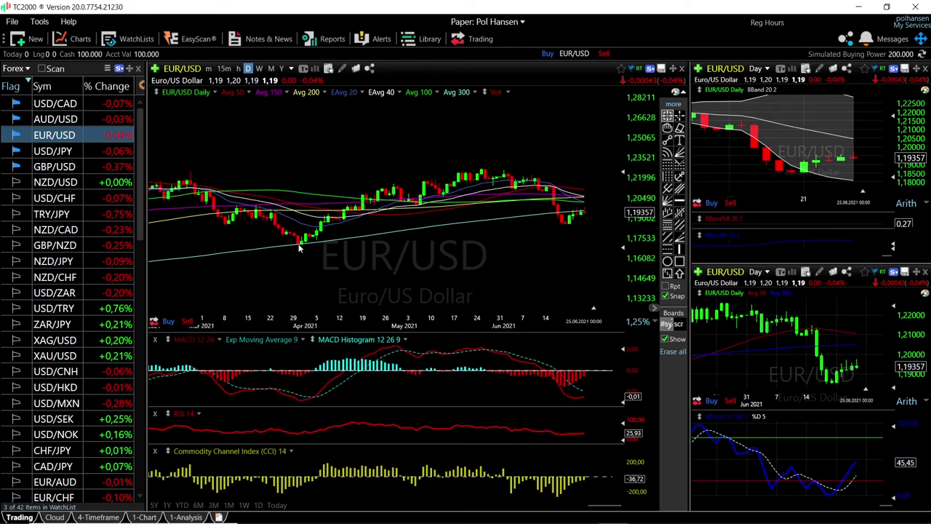
# Check the 31 March and latest EUR/USD bar values, then load AUD/USD into the charts
pyautogui.click(300, 244)
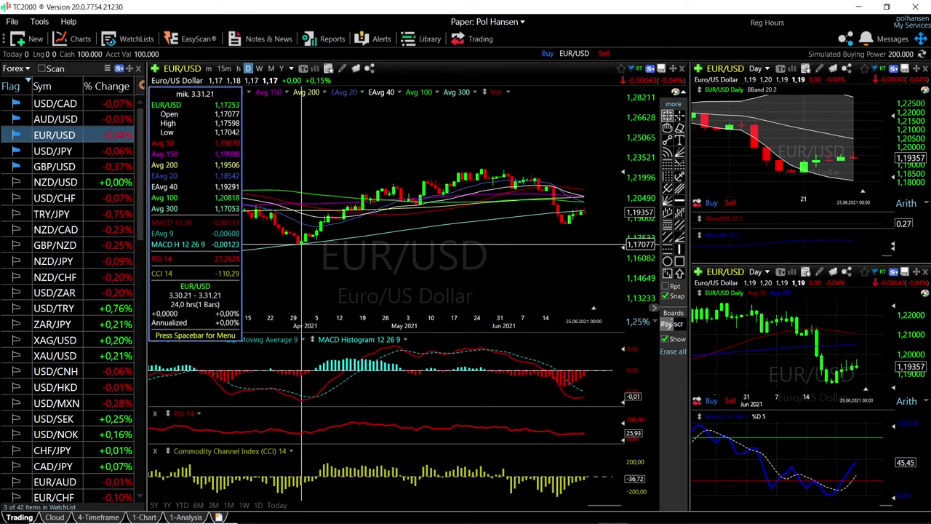
pyautogui.moveTo(584, 215); pyautogui.dragTo(582, 245)
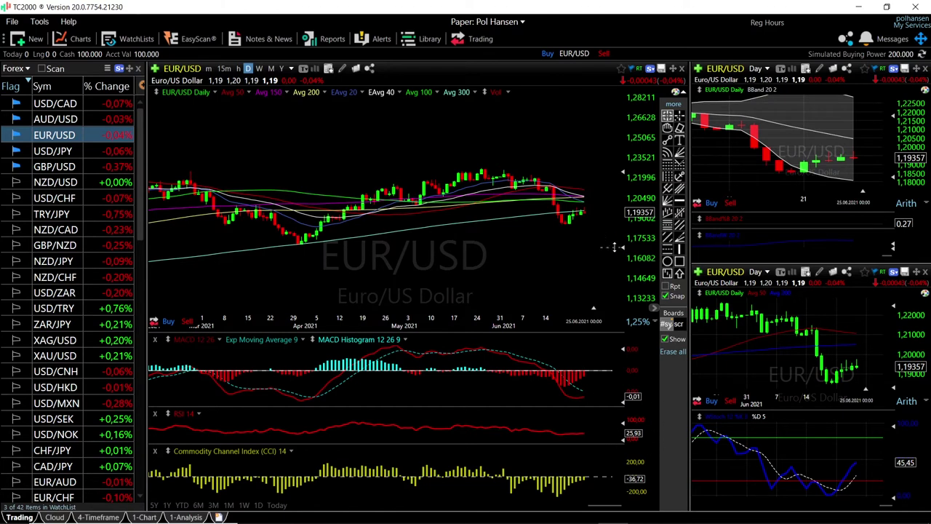
pyautogui.scroll(5, 598, 244)
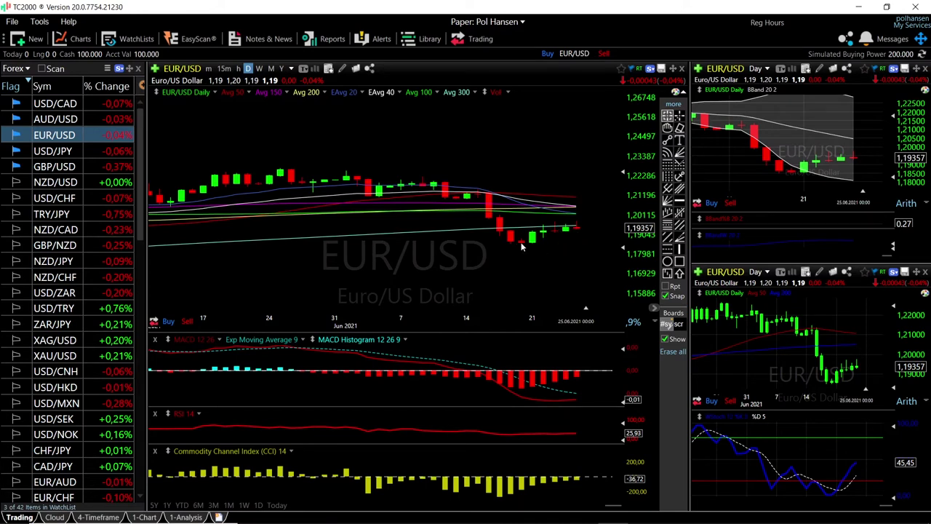
pyautogui.scroll(-3, 580, 234)
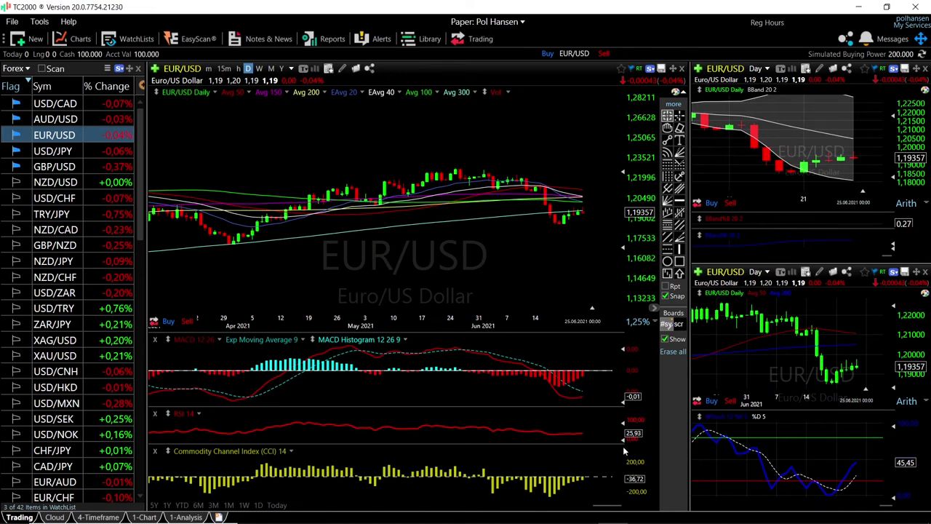
pyautogui.scroll(2, 542, 246)
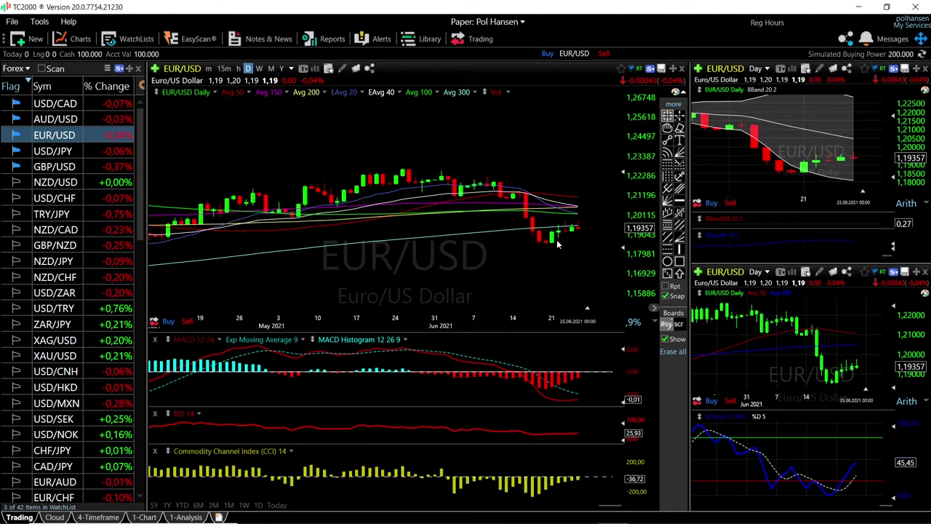
pyautogui.press('Up')
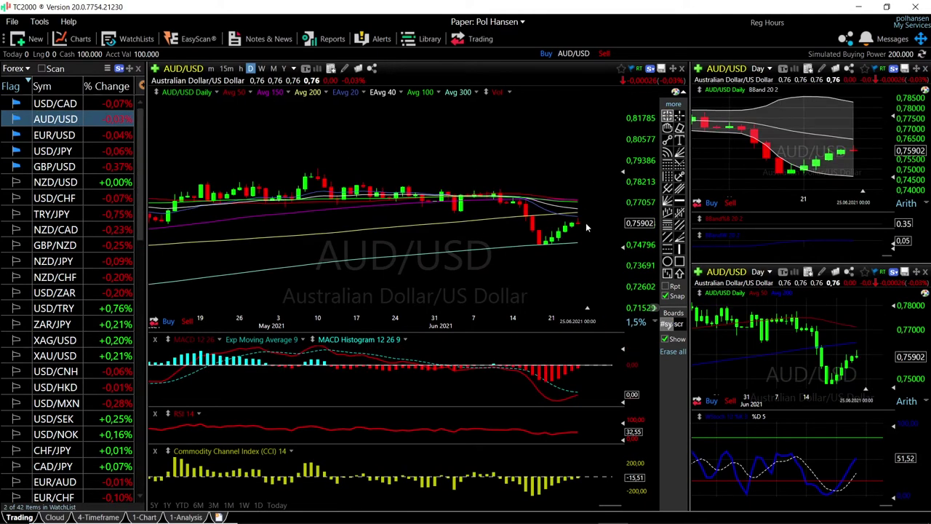
pyautogui.scroll(2, 587, 228)
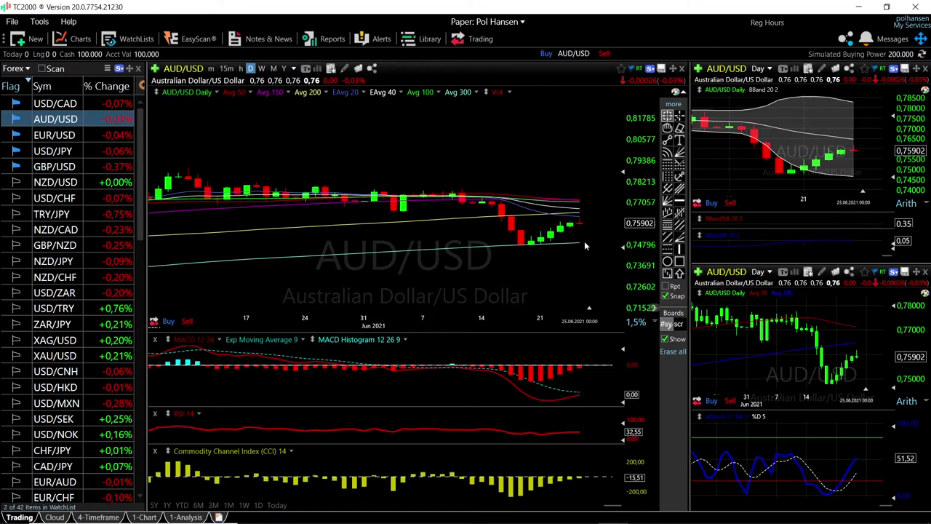
pyautogui.scroll(-5, 584, 242)
pyautogui.scroll(-5, 581, 253)
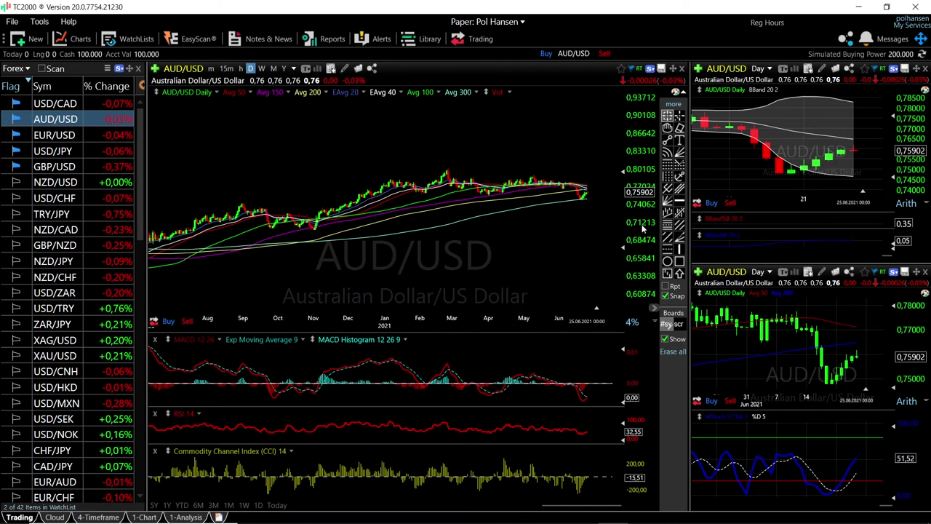
pyautogui.scroll(3, 590, 210)
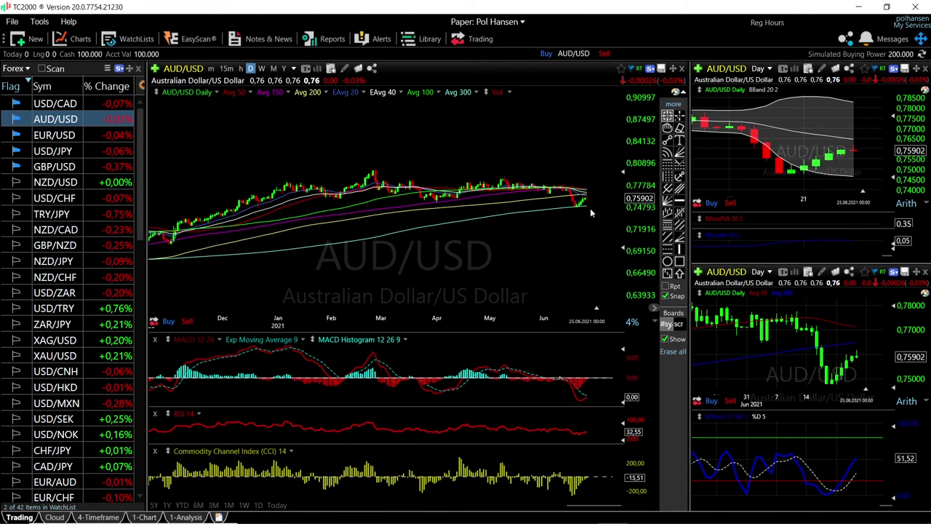
pyautogui.scroll(3, 591, 213)
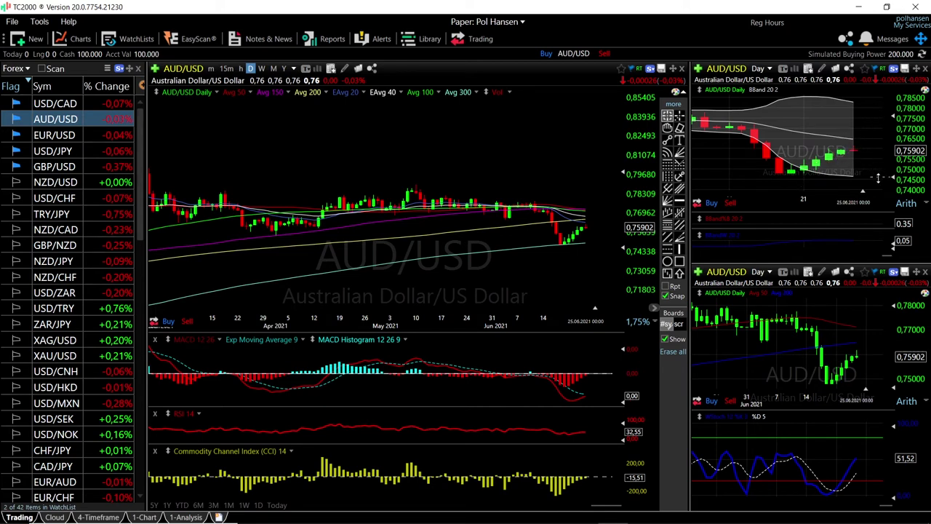
pyautogui.scroll(5, 556, 275)
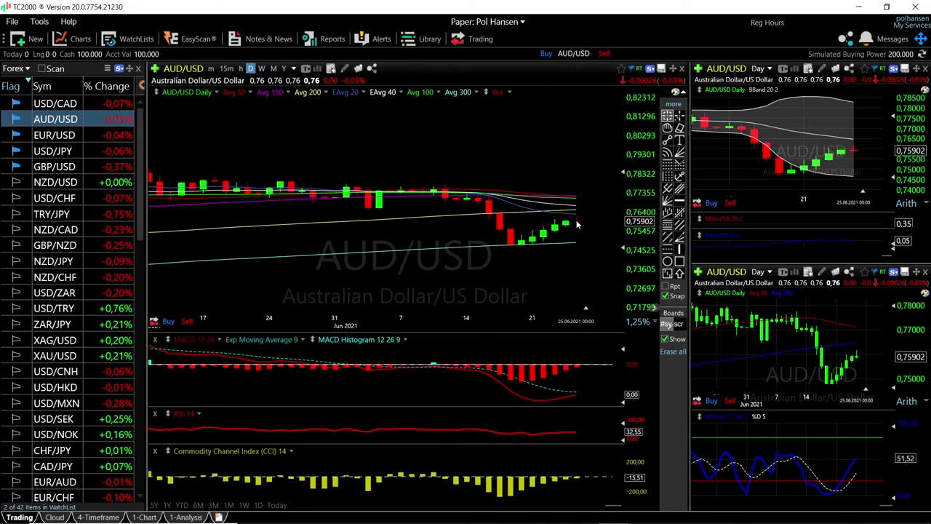
# Load USD/CAD, zoom to mid-May through late June 2021, and check the latest bar's values
pyautogui.click(54, 103)
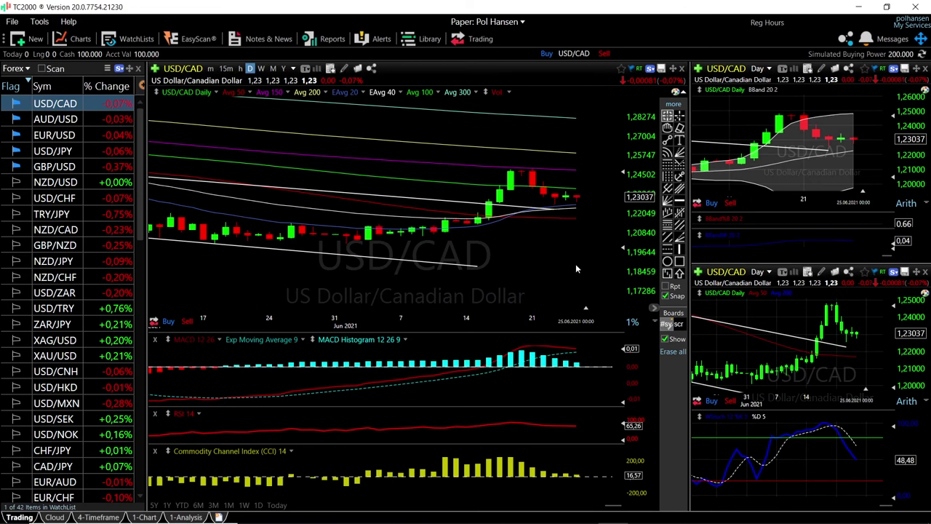
pyautogui.scroll(-5, 576, 263)
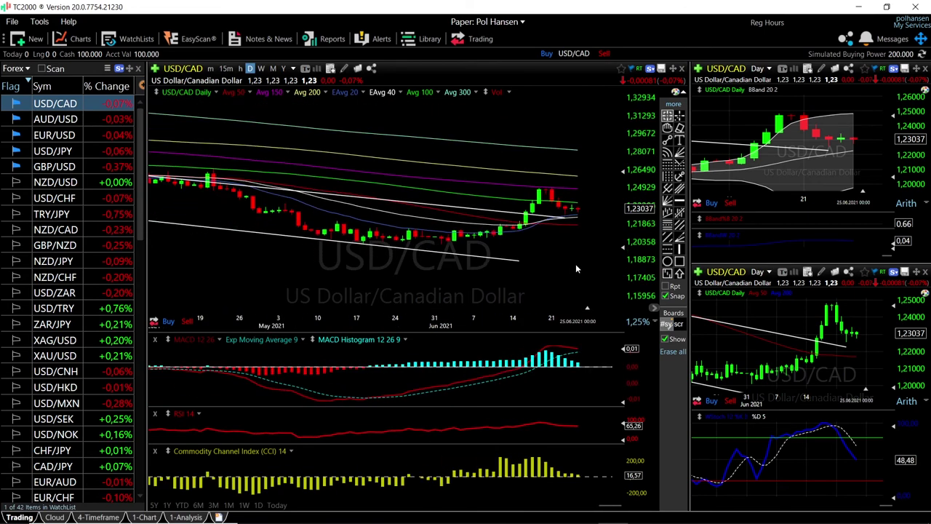
pyautogui.scroll(3, 576, 268)
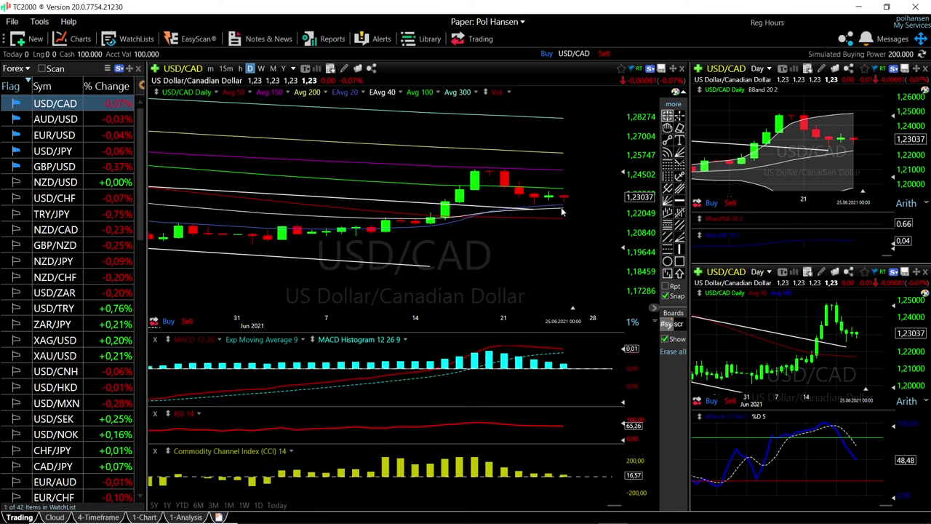
pyautogui.click(570, 263)
pyautogui.scroll(-3, 568, 262)
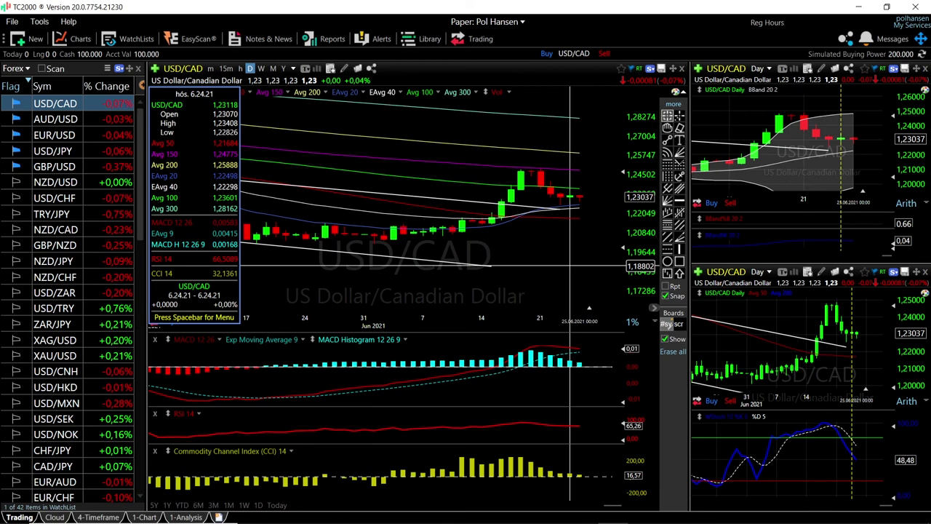
pyautogui.click(569, 262)
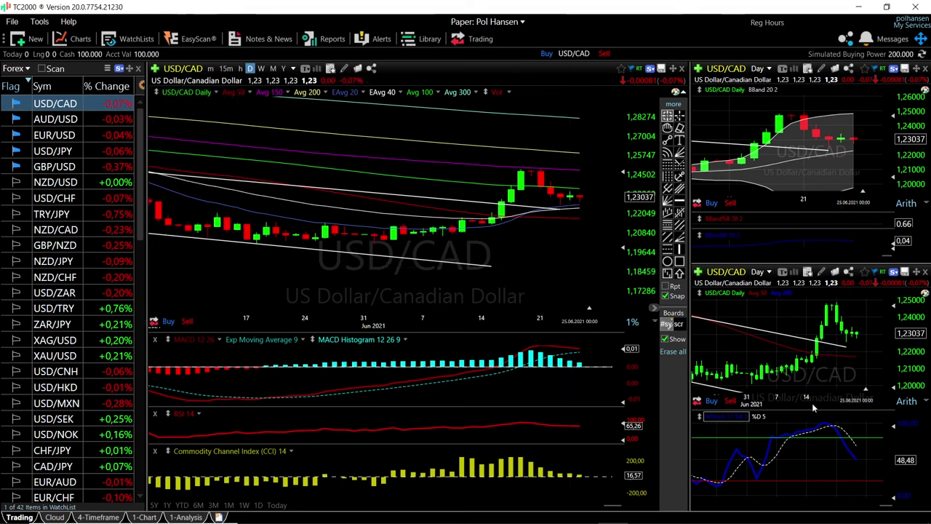